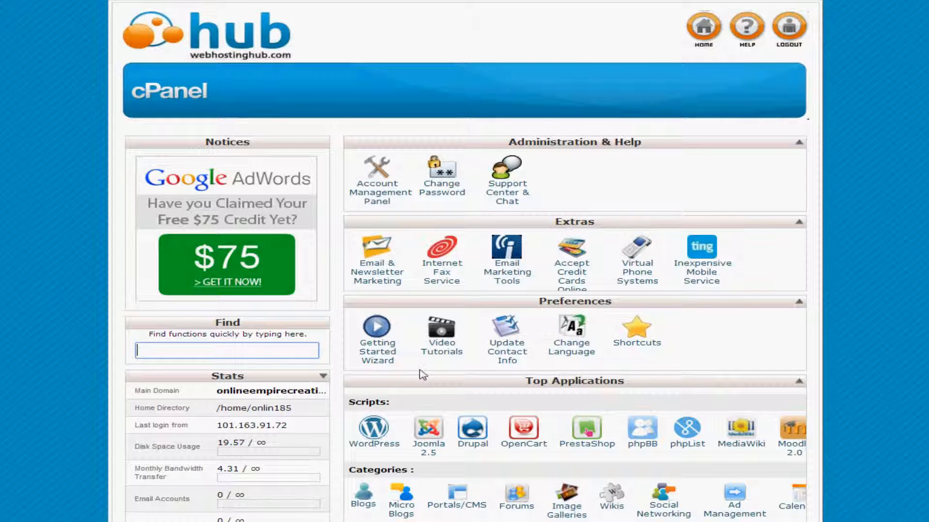
Open the WordPress installer in Softaculous and begin a new installation
{"action": "left_click", "coordinate": [382, 428]}
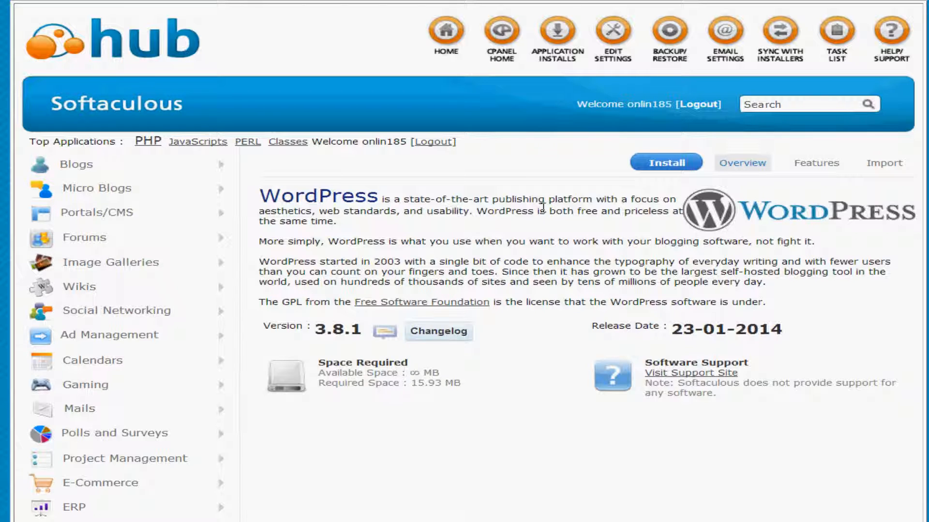
{"action": "left_click", "coordinate": [658, 167]}
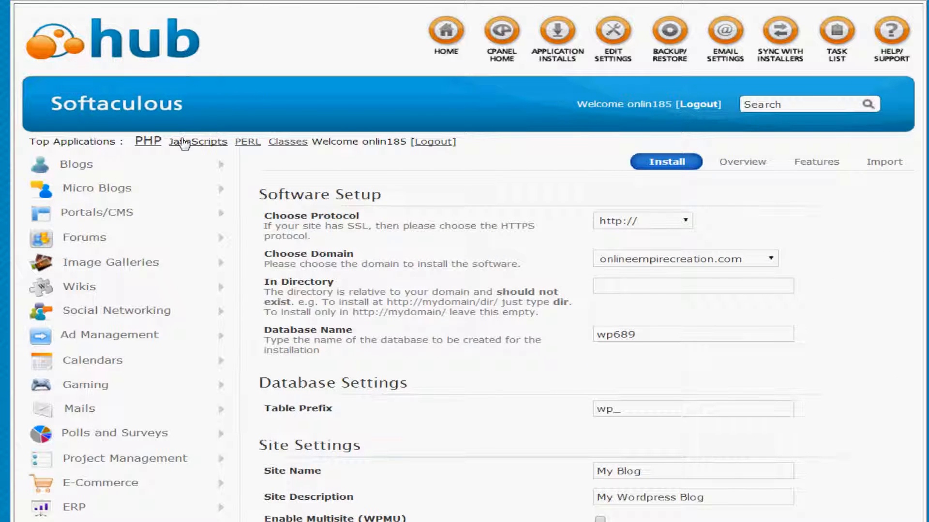
{"action": "scroll", "coordinate": [465, 261], "scroll_direction": "down", "scroll_amount": 3}
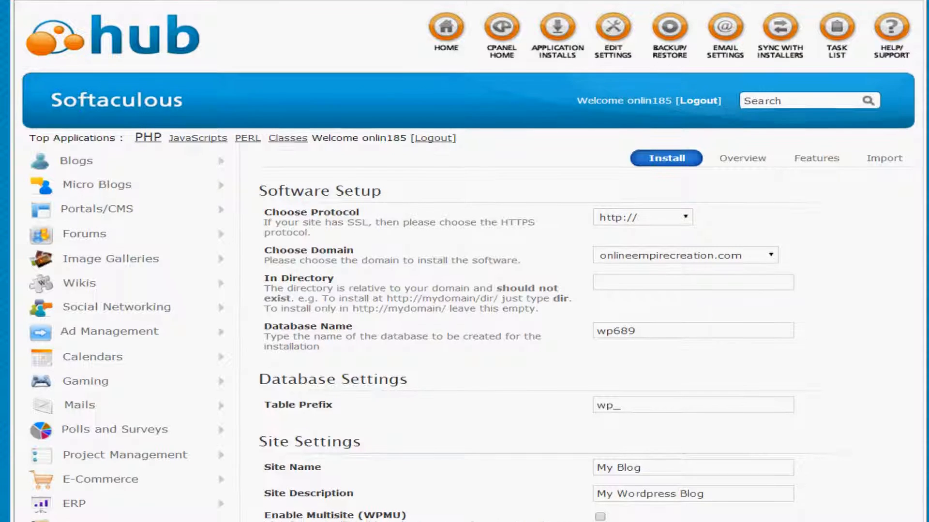
{"action": "scroll", "coordinate": [464, 261], "scroll_direction": "down", "scroll_amount": 3}
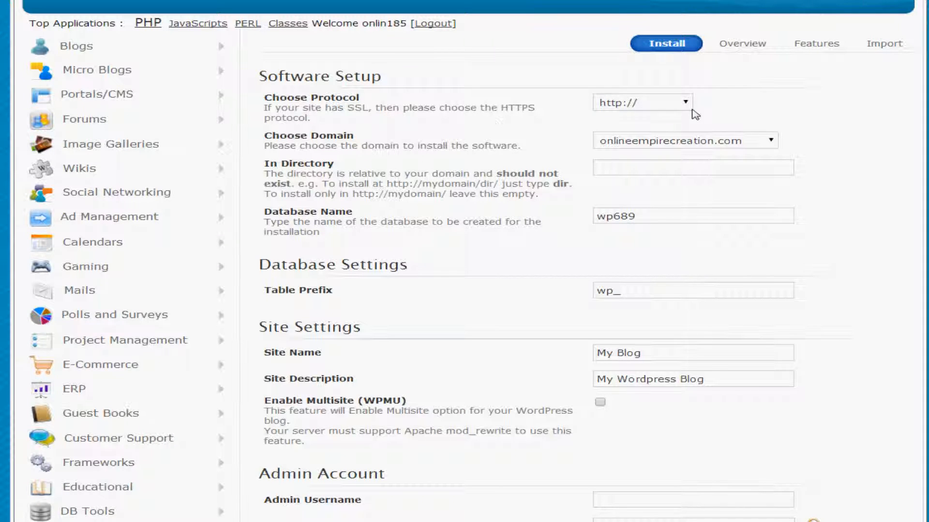
{"action": "left_click", "coordinate": [691, 104]}
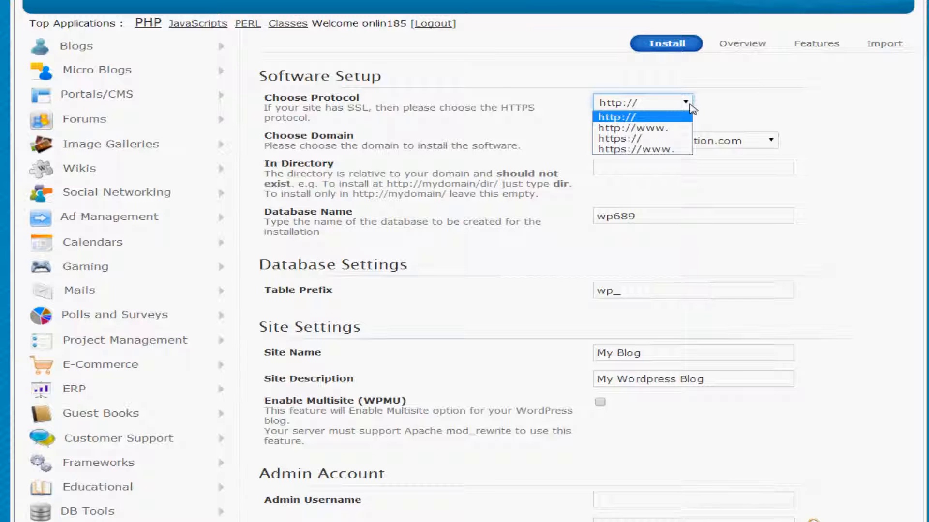
{"action": "left_click", "coordinate": [675, 139]}
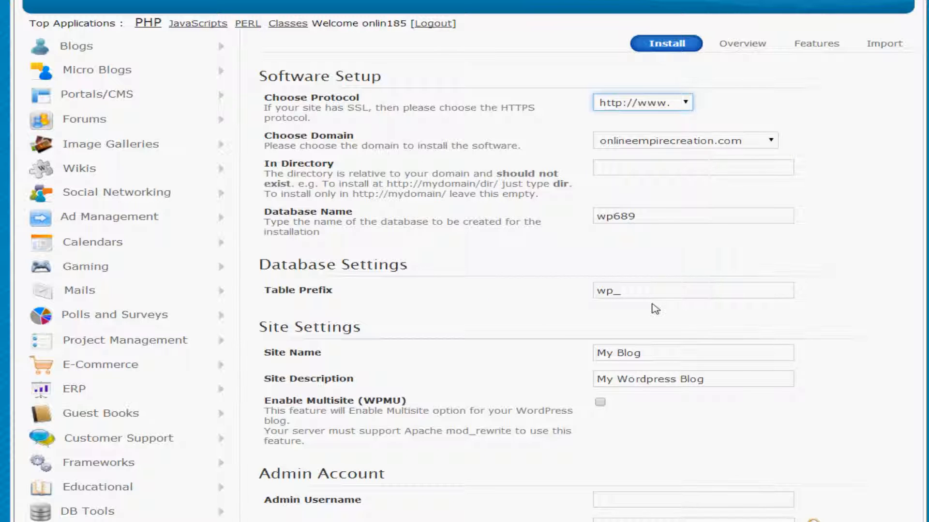
{"action": "scroll", "coordinate": [402, 360], "scroll_direction": "down", "scroll_amount": 3}
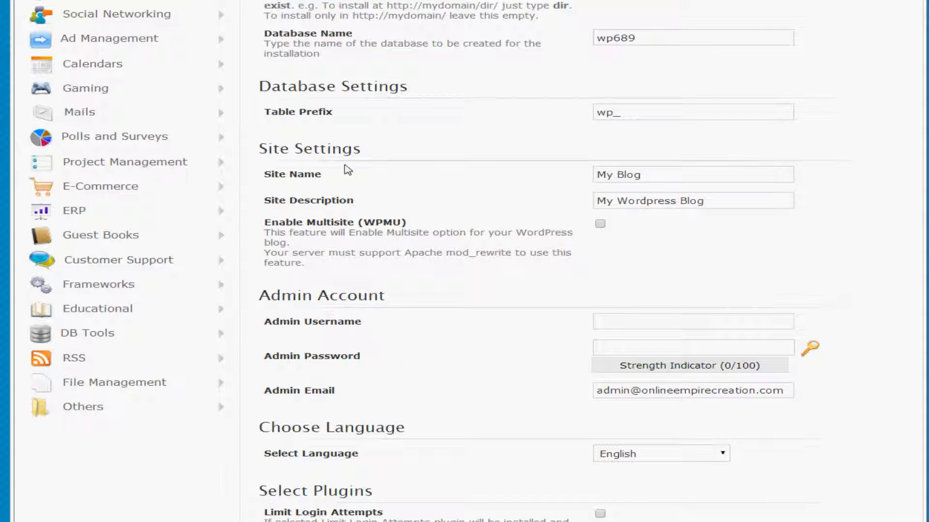
{"action": "left_click", "coordinate": [639, 174]}
{"action": "scroll", "coordinate": [658, 247], "scroll_direction": "down", "scroll_amount": 3}
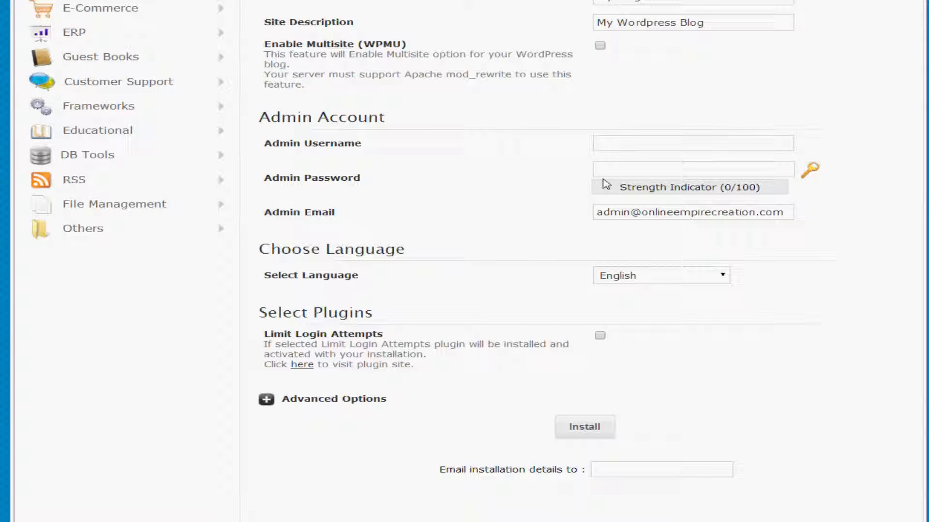
Enter 'admin' as the admin username, type a password, and submit the installation
{"action": "left_click", "coordinate": [631, 165]}
{"action": "left_click", "coordinate": [633, 143]}
{"action": "left_click", "coordinate": [432, 139]}
{"action": "left_click", "coordinate": [604, 145]}
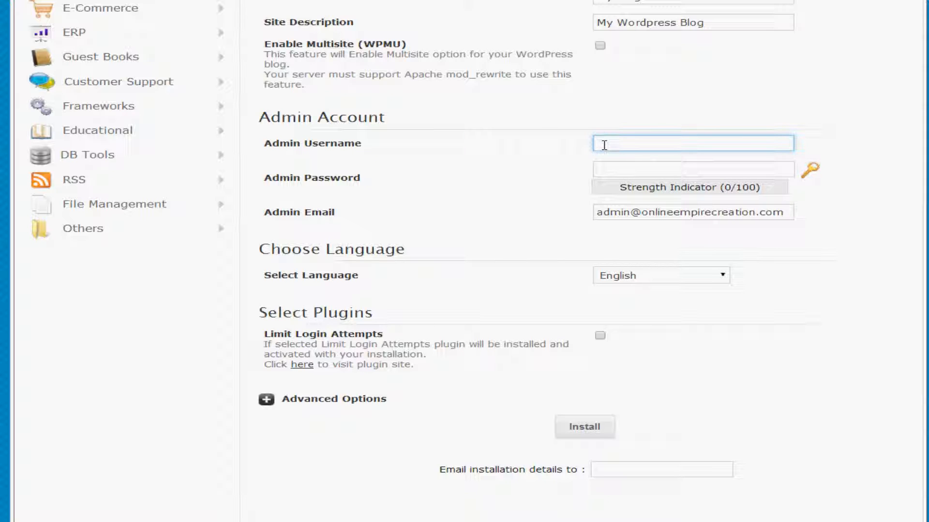
{"action": "type", "text": "admin"}
{"action": "left_click", "coordinate": [653, 169]}
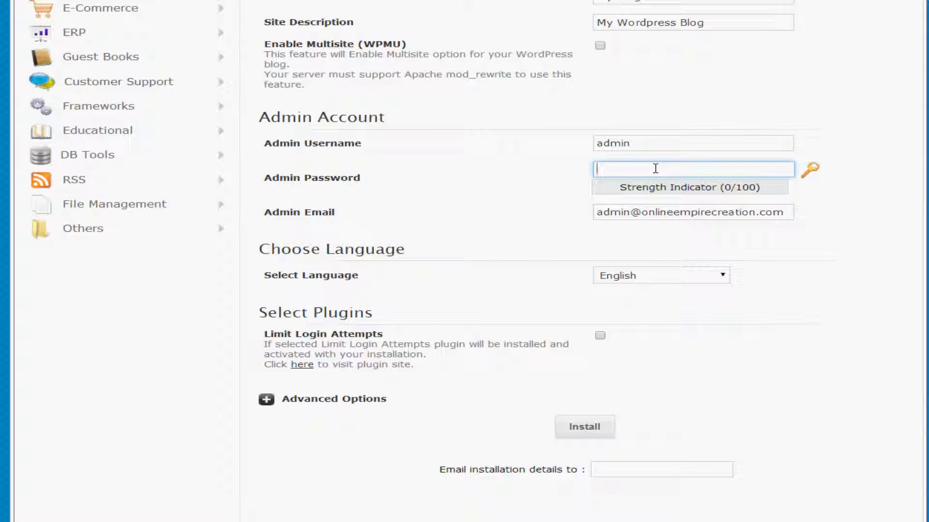
{"action": "type", "text": "12345"}
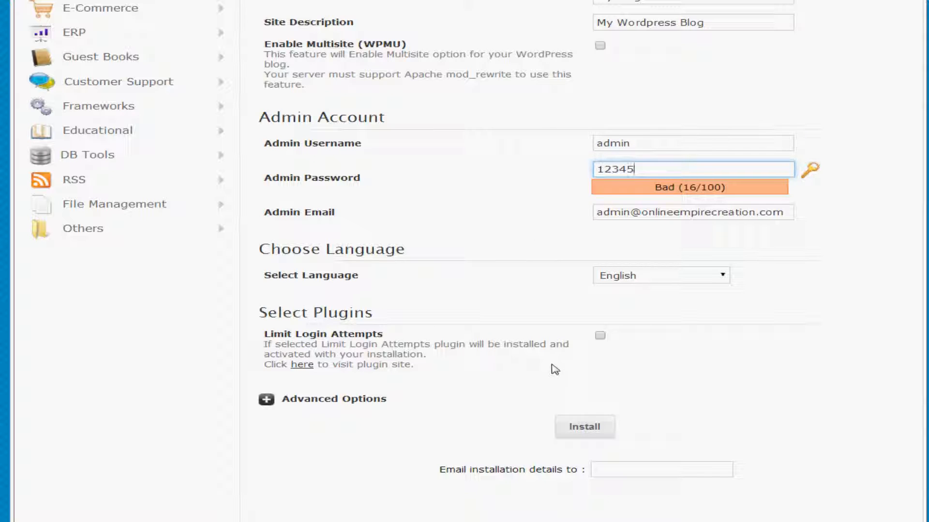
{"action": "left_click", "coordinate": [584, 430]}
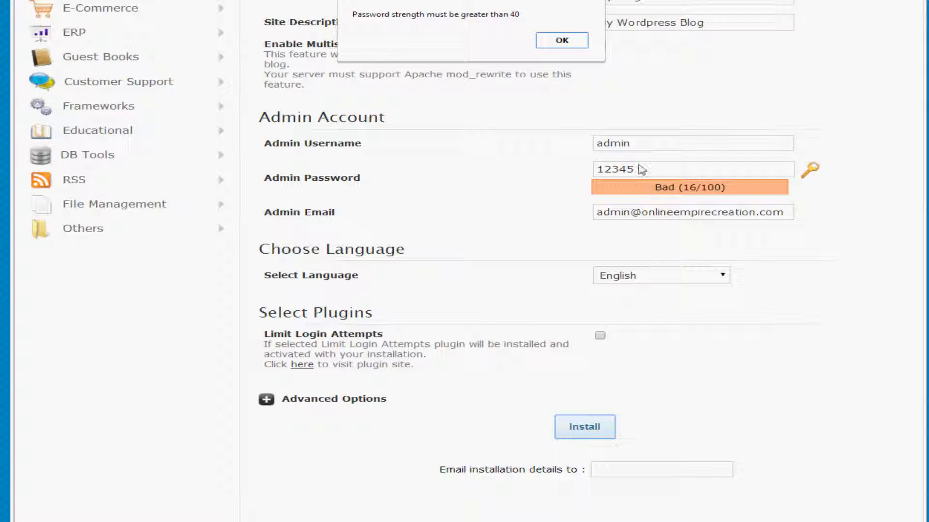
Dismiss the weak-password alert, lengthen the admin password until it rates Good, and reinstall
{"action": "left_click", "coordinate": [562, 41]}
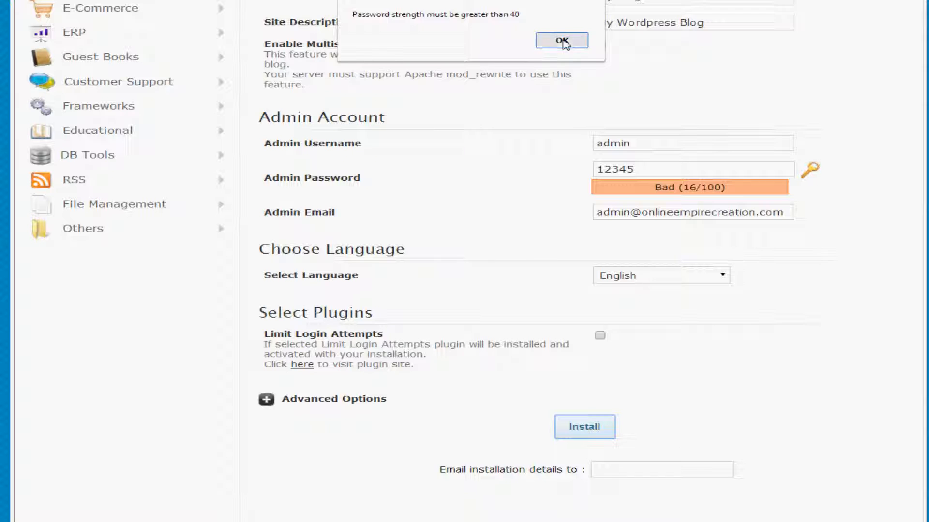
{"action": "left_click", "coordinate": [650, 170]}
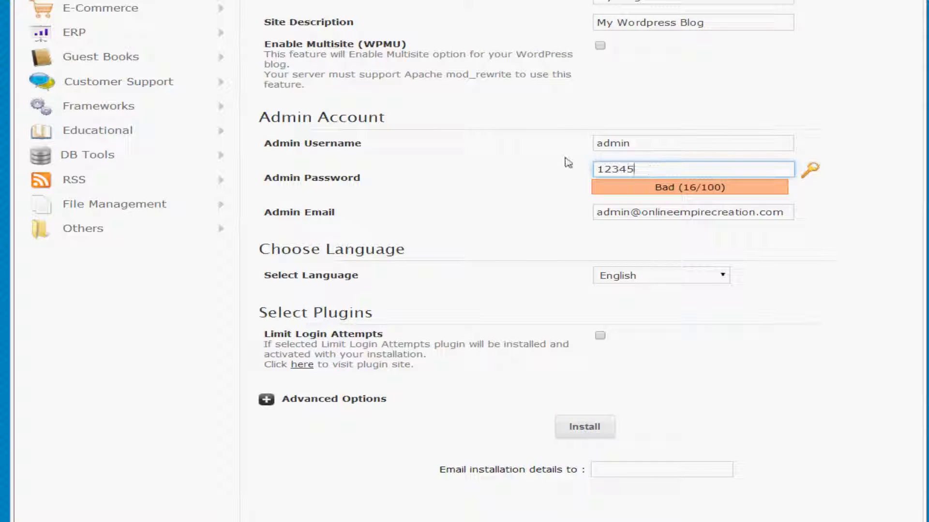
{"action": "left_click", "coordinate": [604, 165]}
{"action": "type", "text": "abc"}
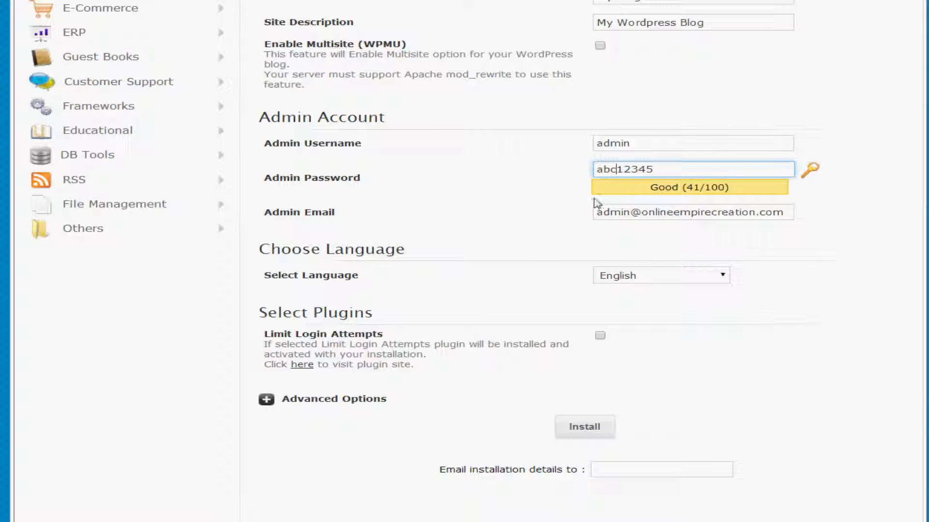
{"action": "left_click", "coordinate": [591, 428]}
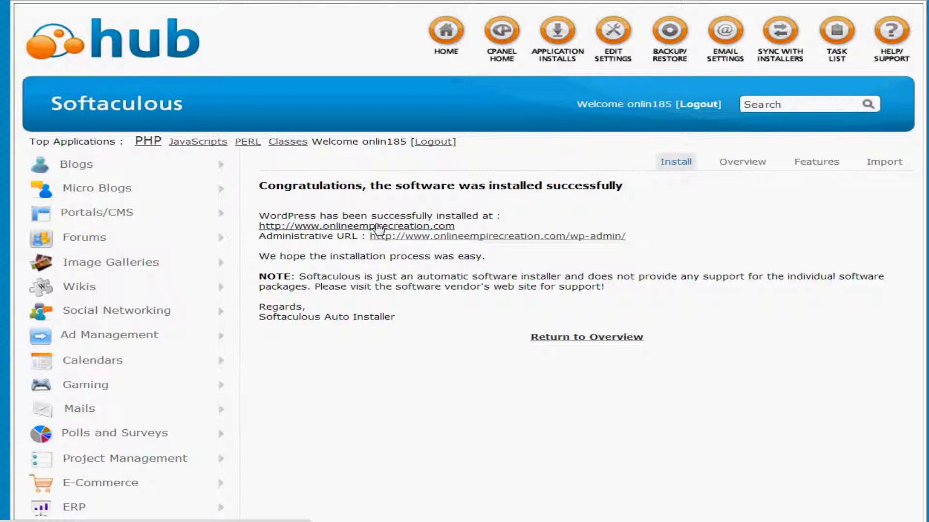
Follow the wp-admin Administrative URL link to the new site's login page
{"action": "left_click", "coordinate": [500, 237]}
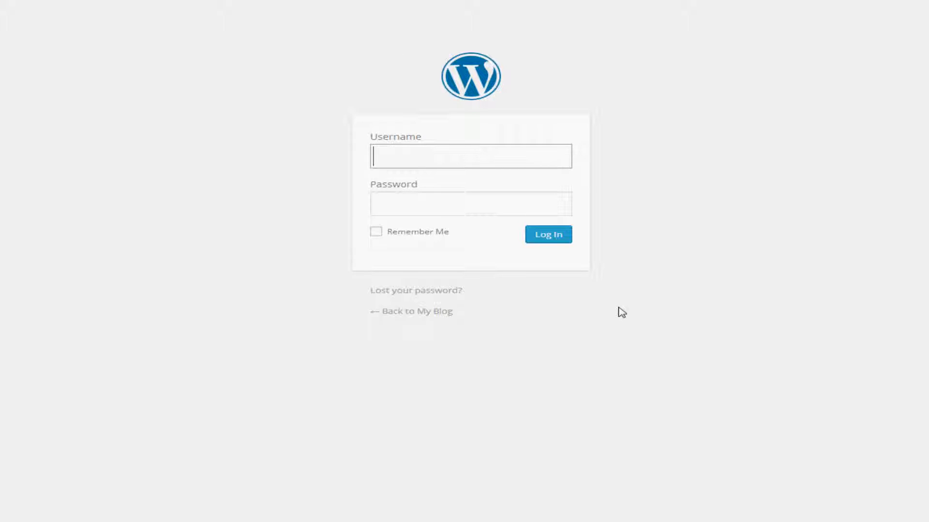
Sign in as admin with the account password to reach the My Blog Dashboard
{"action": "type", "text": "admin"}
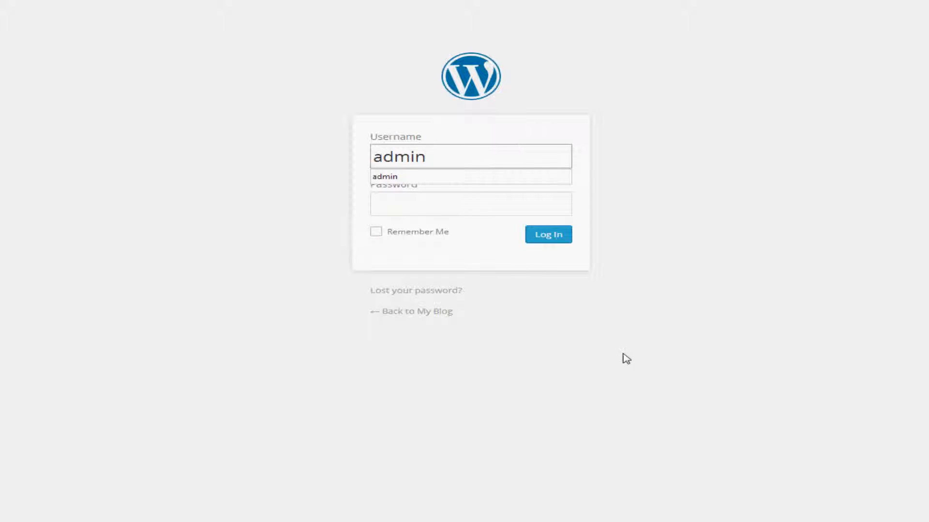
{"action": "left_click", "coordinate": [472, 203]}
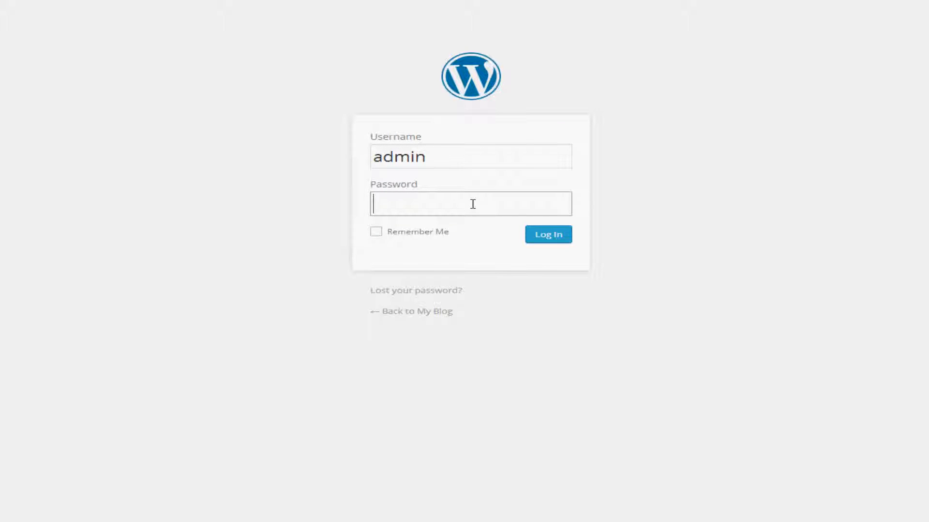
{"action": "type", "text": "*********"}
{"action": "left_click", "coordinate": [555, 239]}
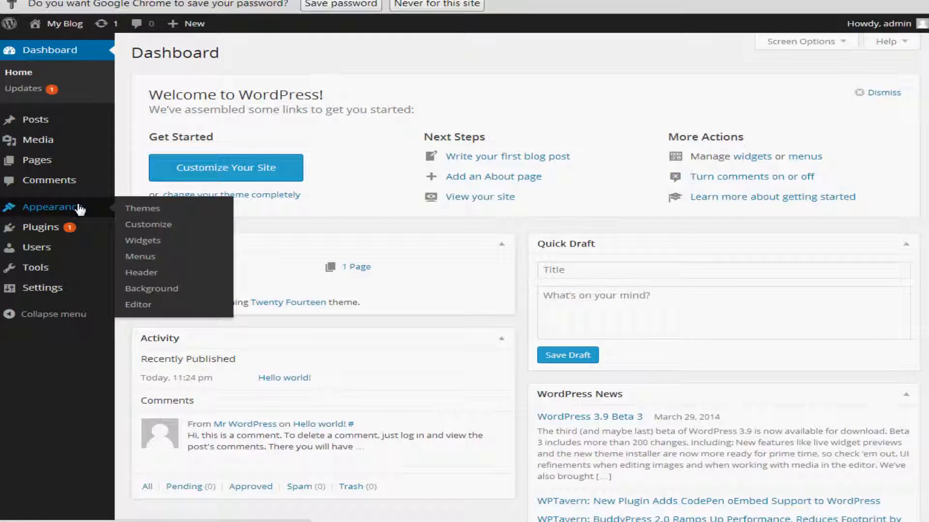
{"action": "mouse_move", "coordinate": [95, 292]}
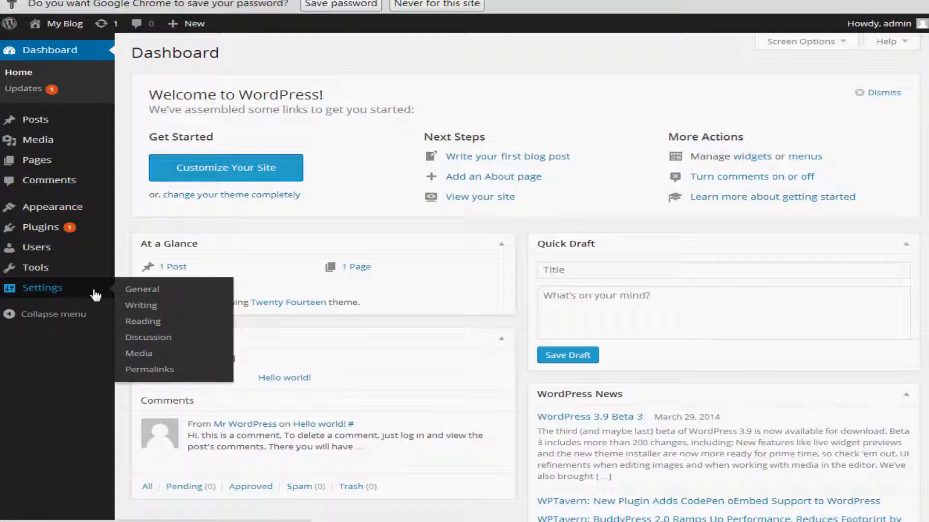
{"action": "left_click", "coordinate": [133, 291]}
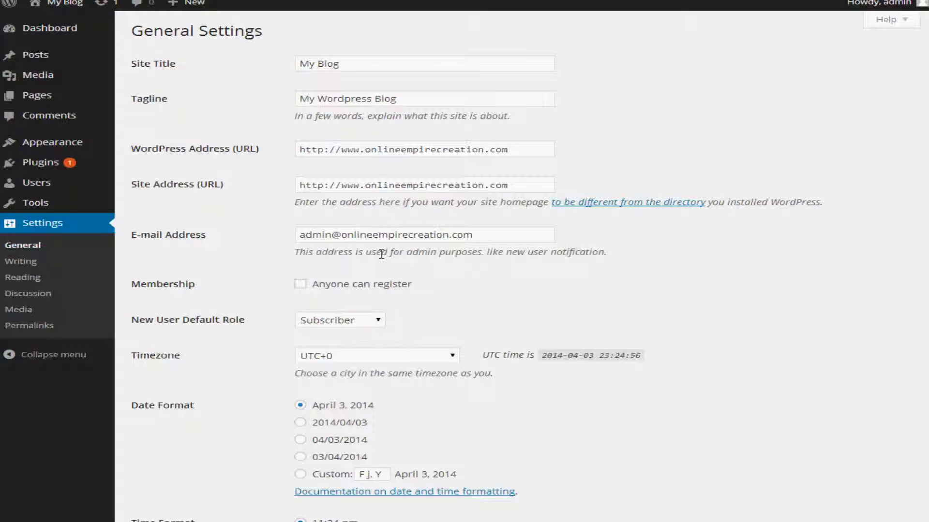
{"action": "scroll", "coordinate": [381, 254], "scroll_direction": "down", "scroll_amount": 3}
{"action": "scroll", "coordinate": [384, 260], "scroll_direction": "up", "scroll_amount": 3}
{"action": "left_click", "coordinate": [51, 188]}
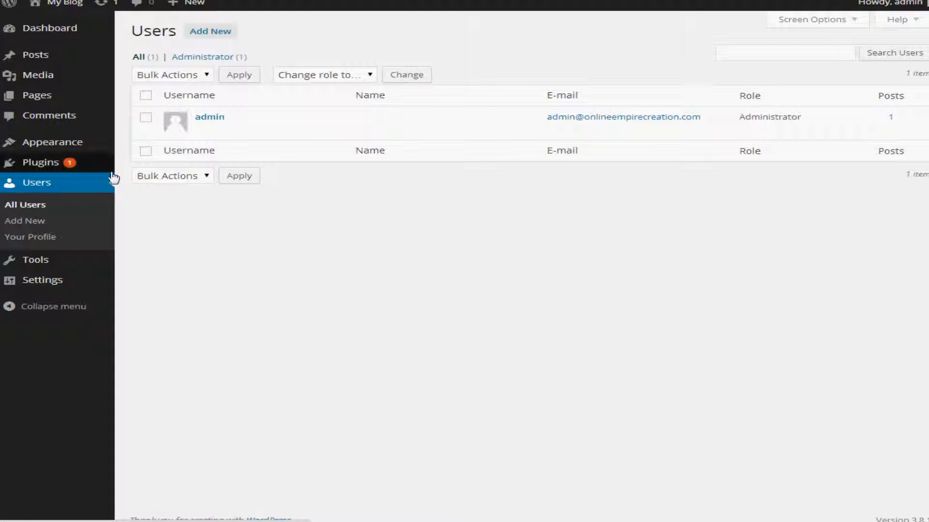
{"action": "left_click", "coordinate": [221, 120]}
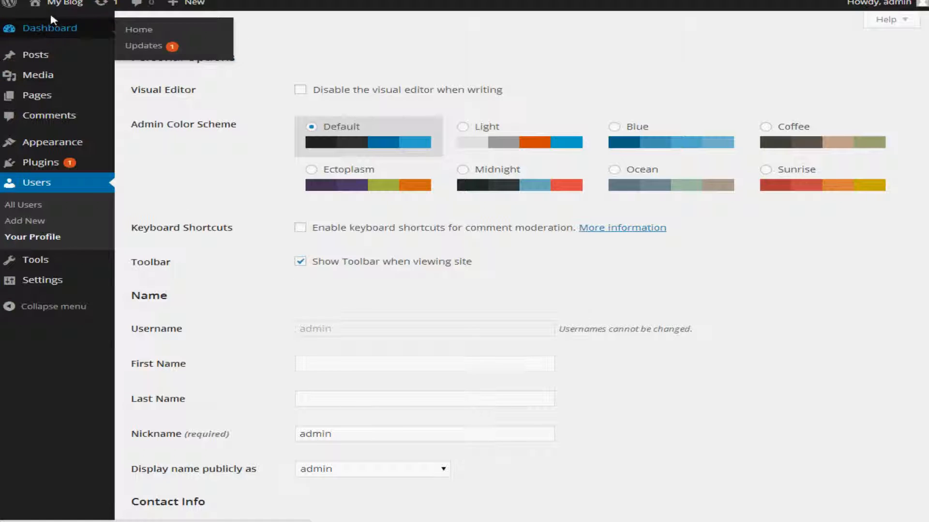
{"action": "mouse_move", "coordinate": [55, 13]}
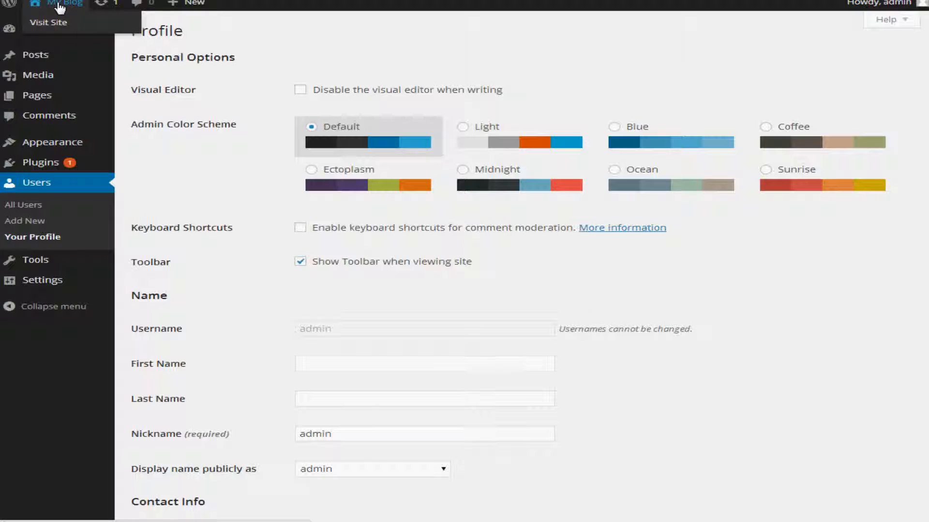
{"action": "left_click", "coordinate": [59, 7]}
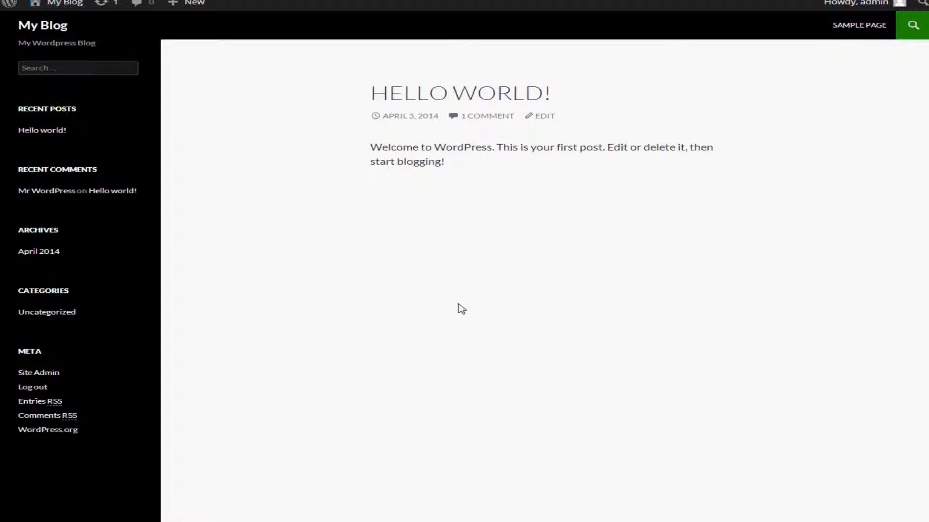
{"action": "mouse_move", "coordinate": [59, 12]}
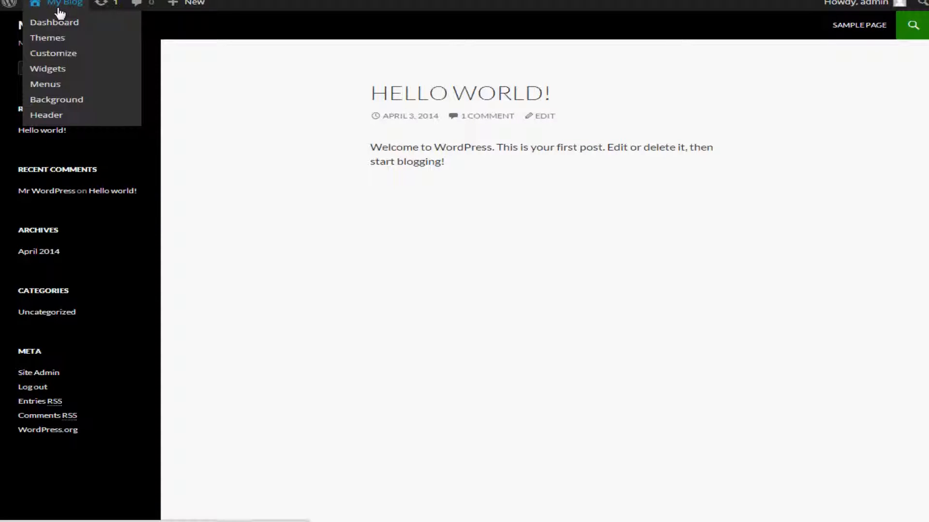
{"action": "left_click", "coordinate": [59, 12]}
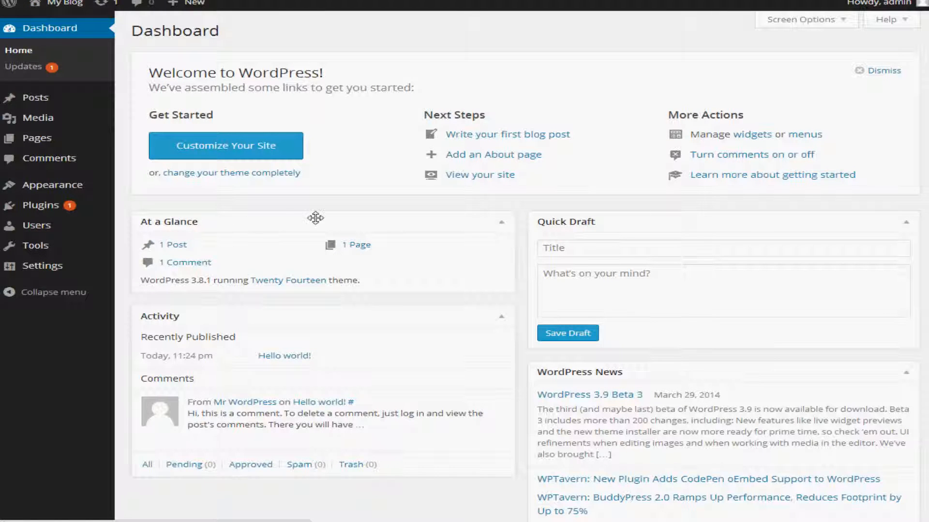
Go to Appearance > Themes to view the three installed themes
{"action": "mouse_move", "coordinate": [110, 193]}
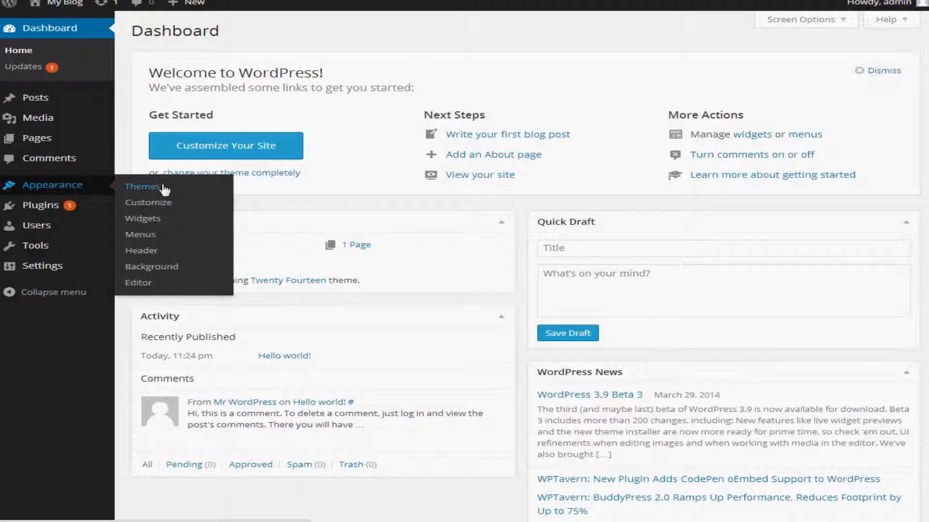
{"action": "left_click", "coordinate": [142, 186]}
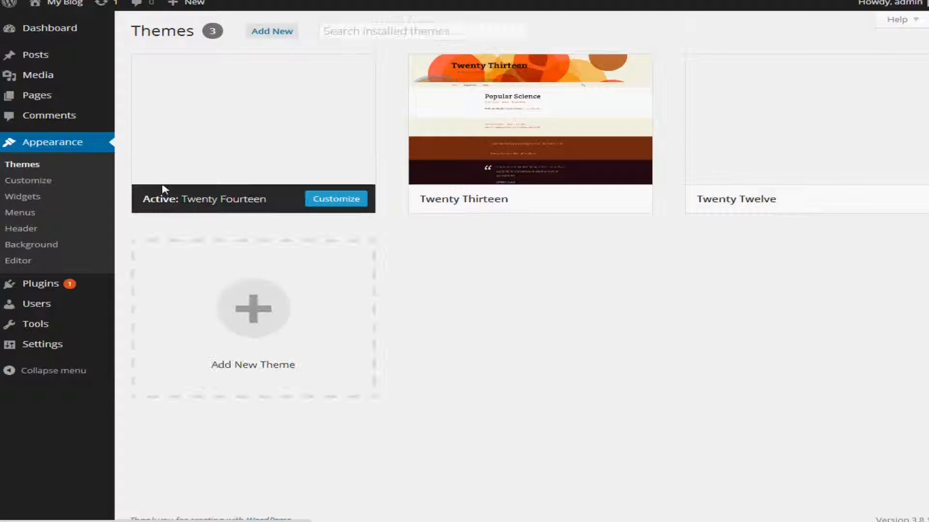